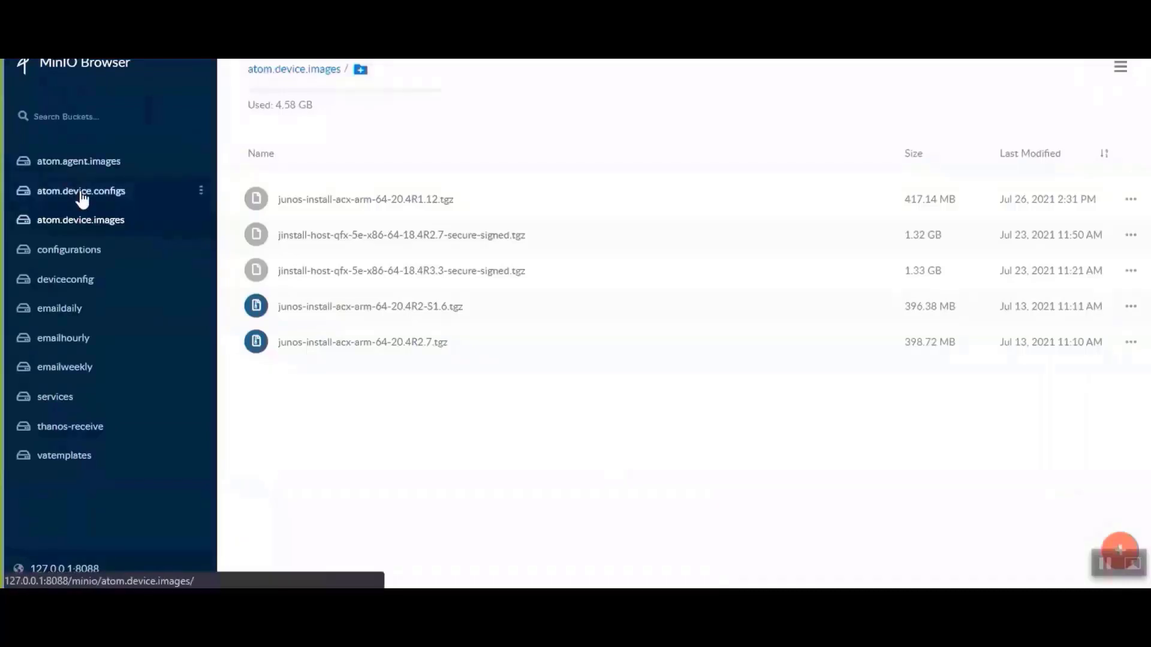
Confirm ACX710.config is in the atom.device.configs bucket, then open the atom.device.images bucket.
left_click(80, 193)
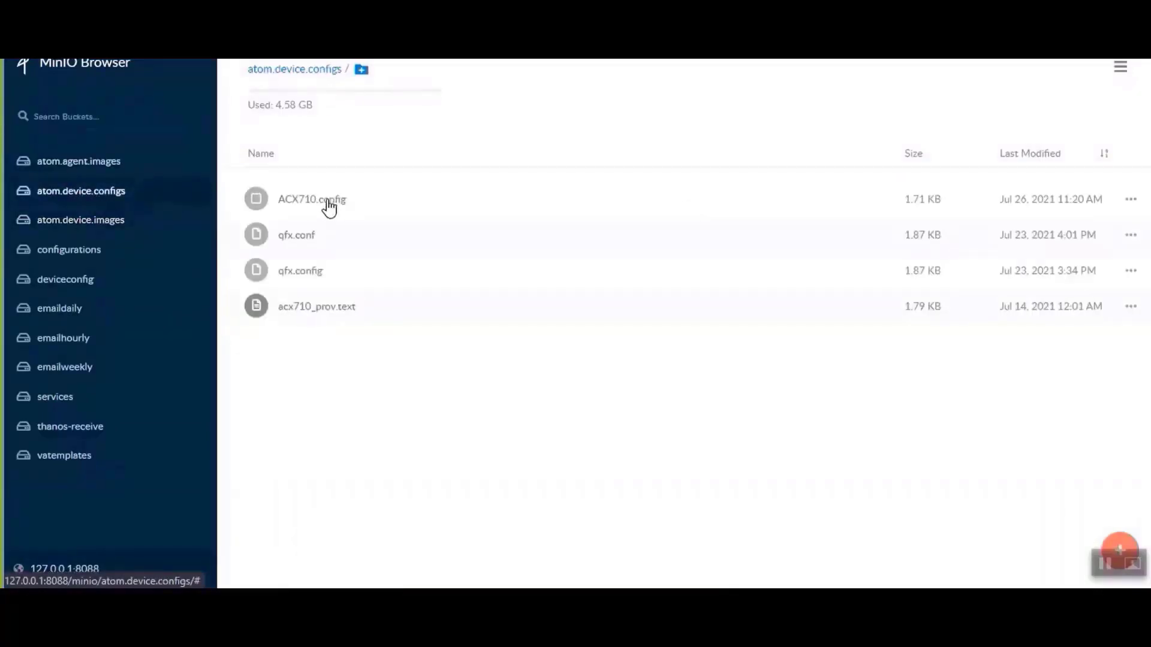
left_click(90, 226)
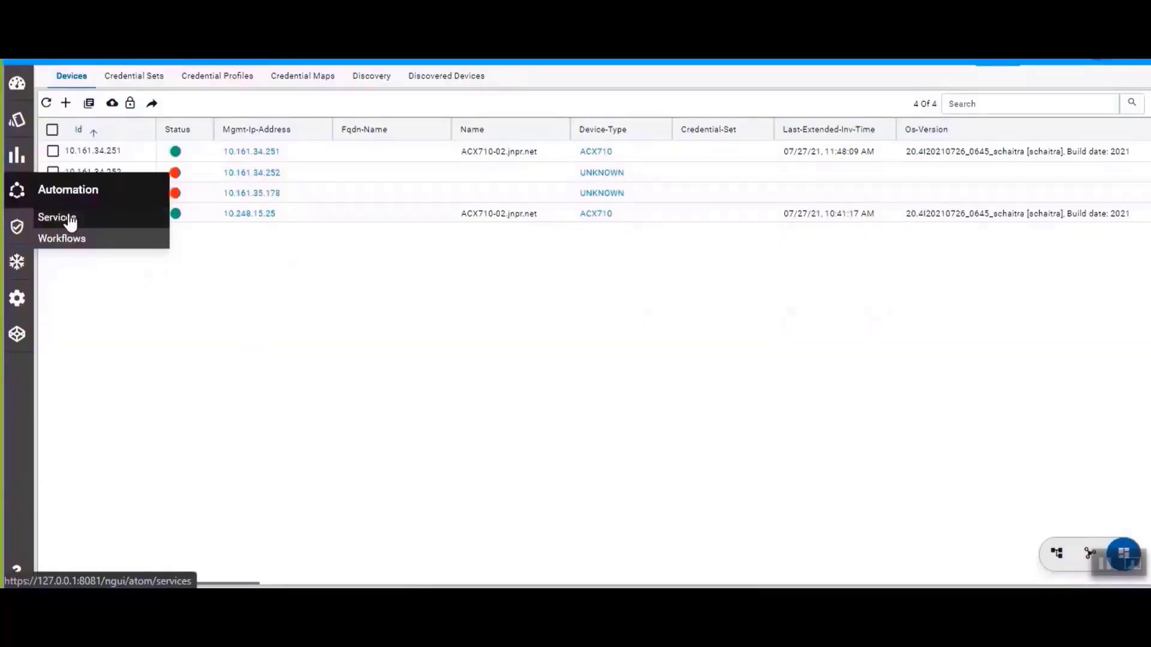
Open the ztp:ztp-mappings service's ACX day0 profile and highlight host name ACX710_ZTP in its payload.
left_click(70, 219)
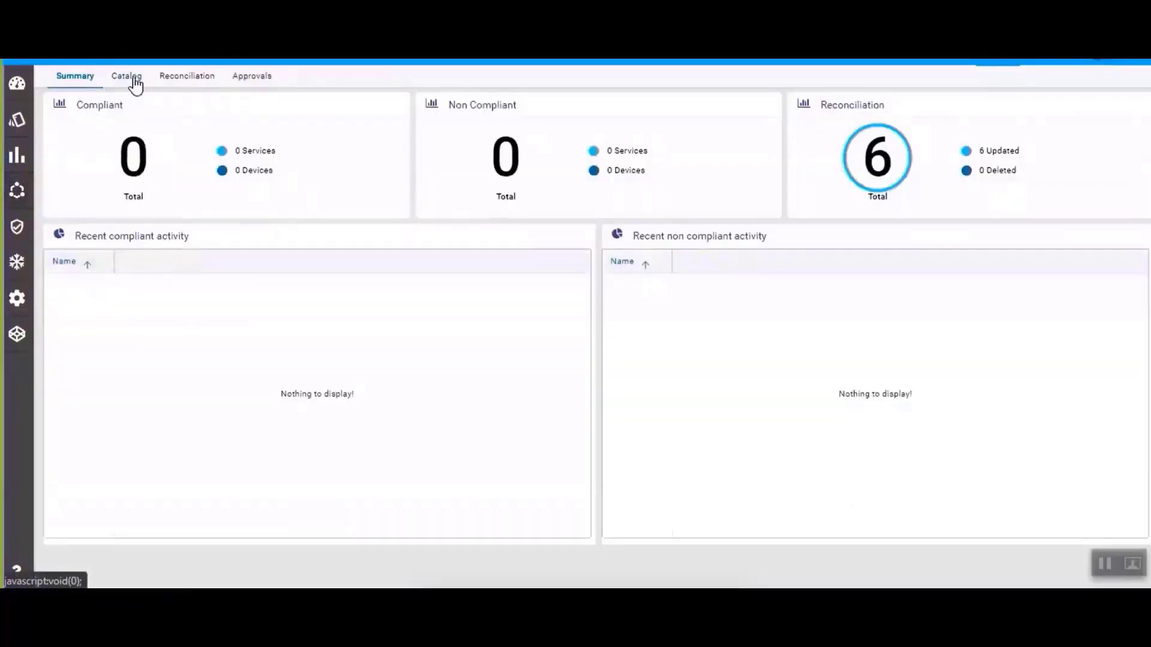
left_click(133, 78)
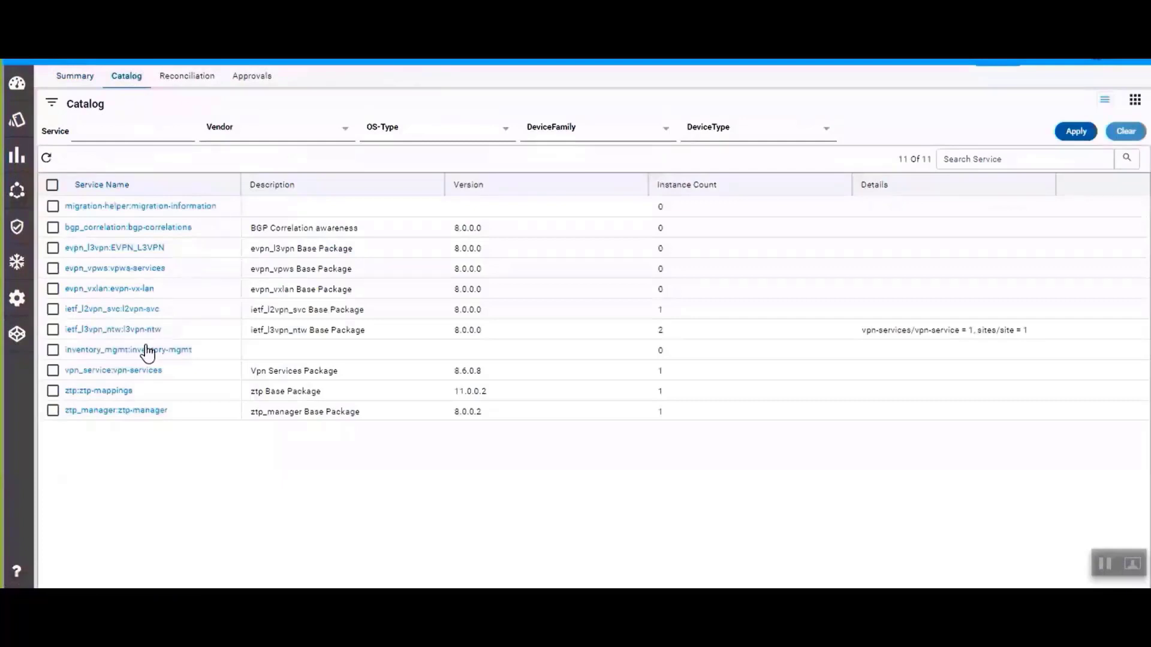
left_click(112, 398)
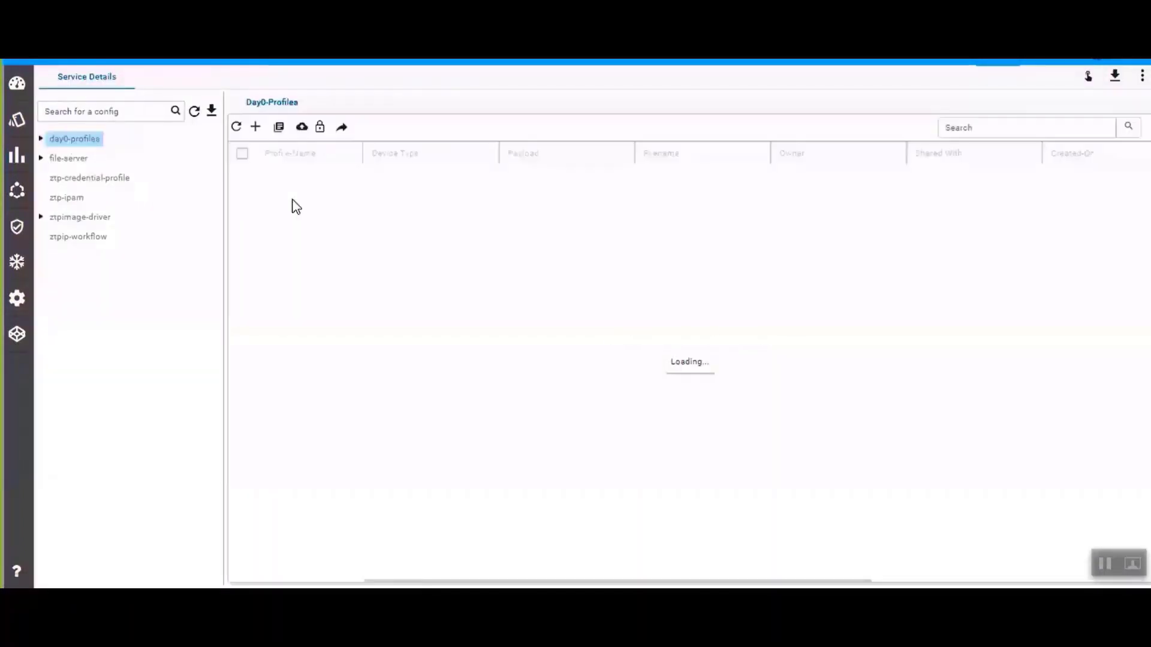
left_click(242, 176)
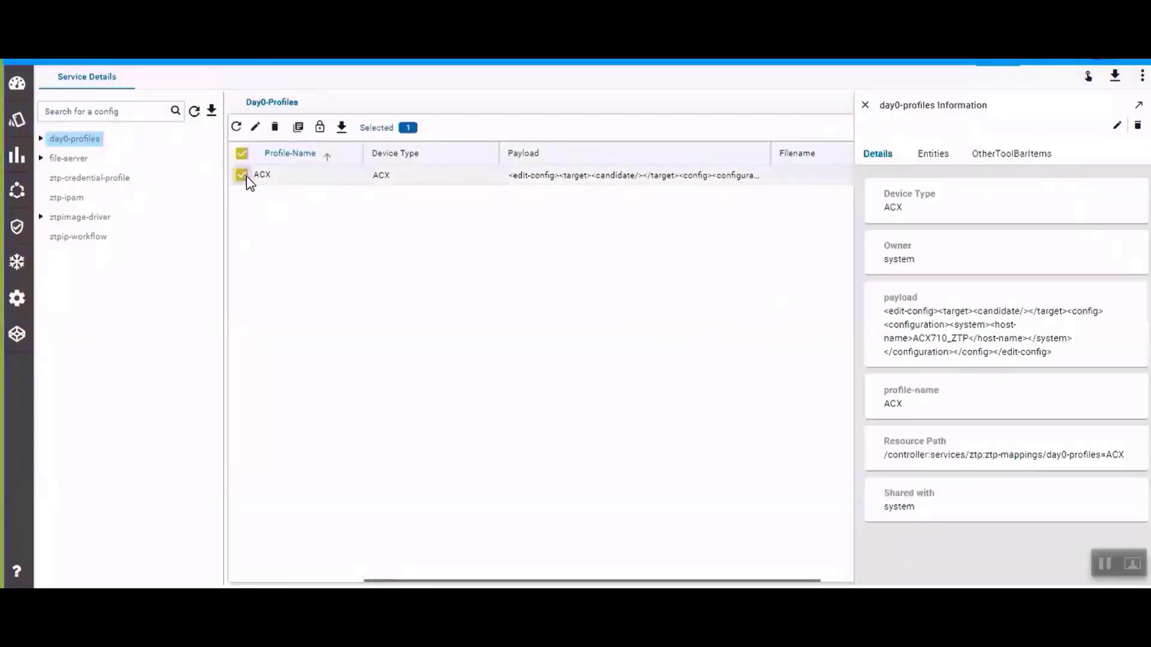
left_click_drag(912, 339, 968, 340)
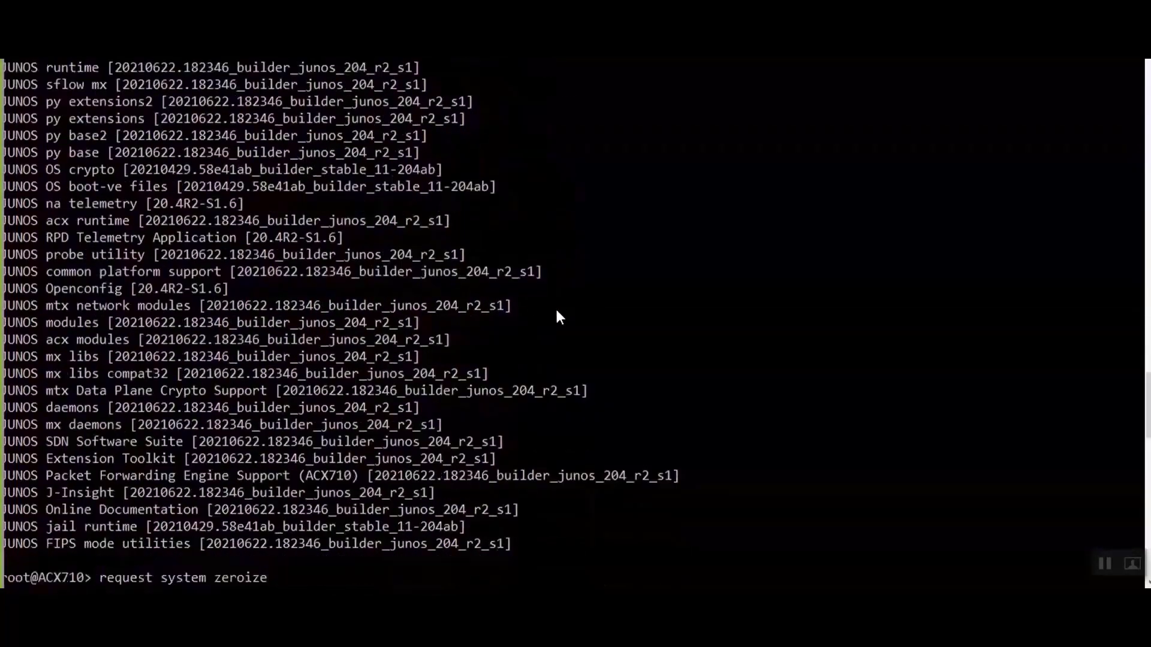
Run request system zeroize on the ACX710 and answer yes to erase all data.
key("Return")
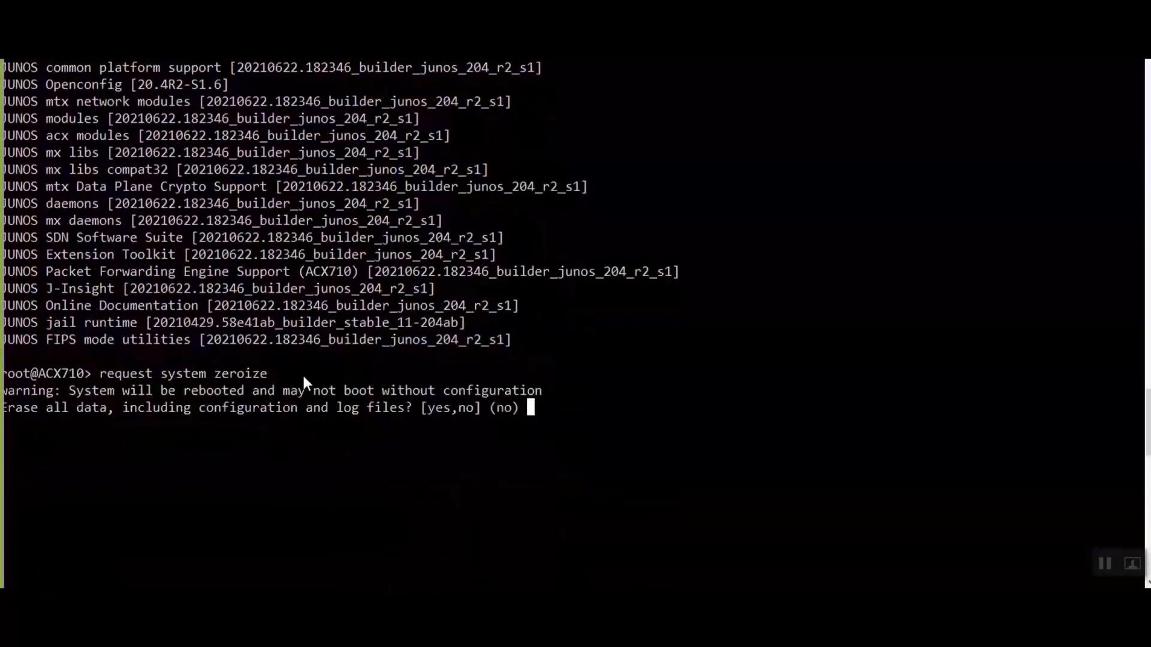
type("yes")
scroll(339, 243, "up", 8)
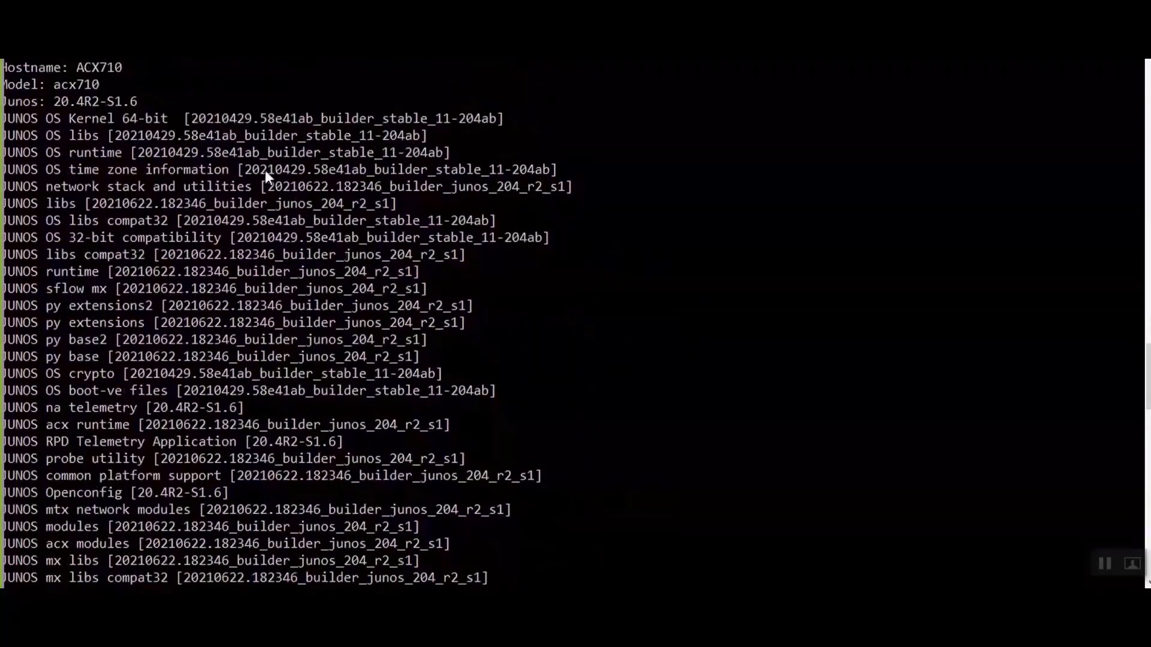
type("s")
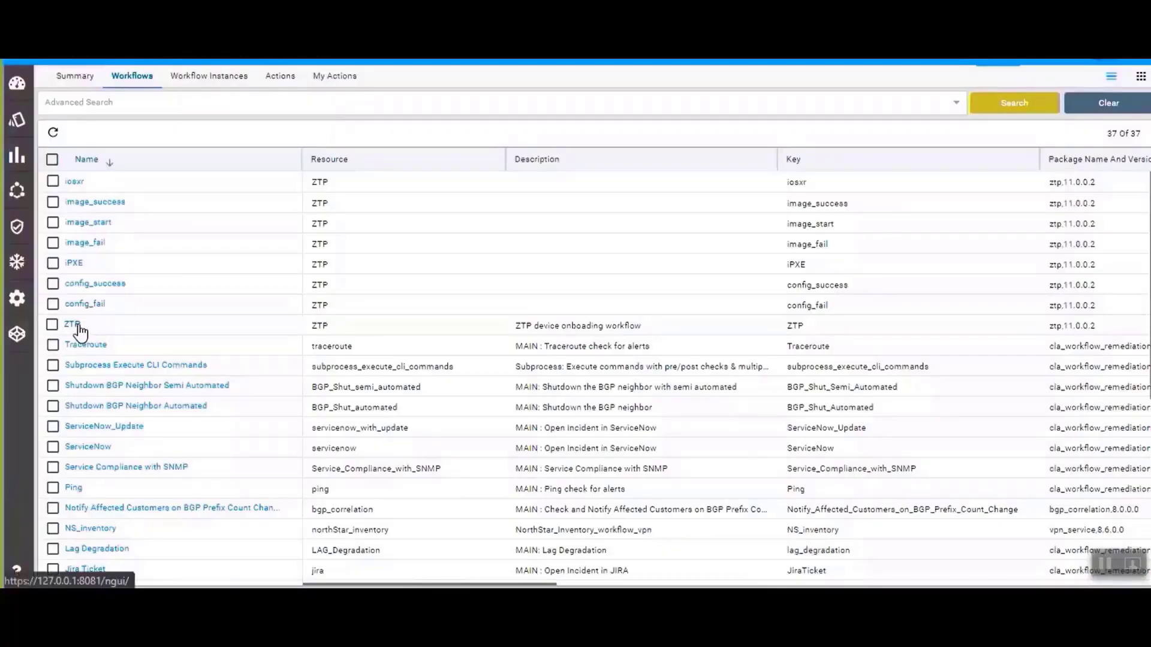
Open the active ZTP workflow instance 627725 and zoom into its diagram.
left_click(74, 324)
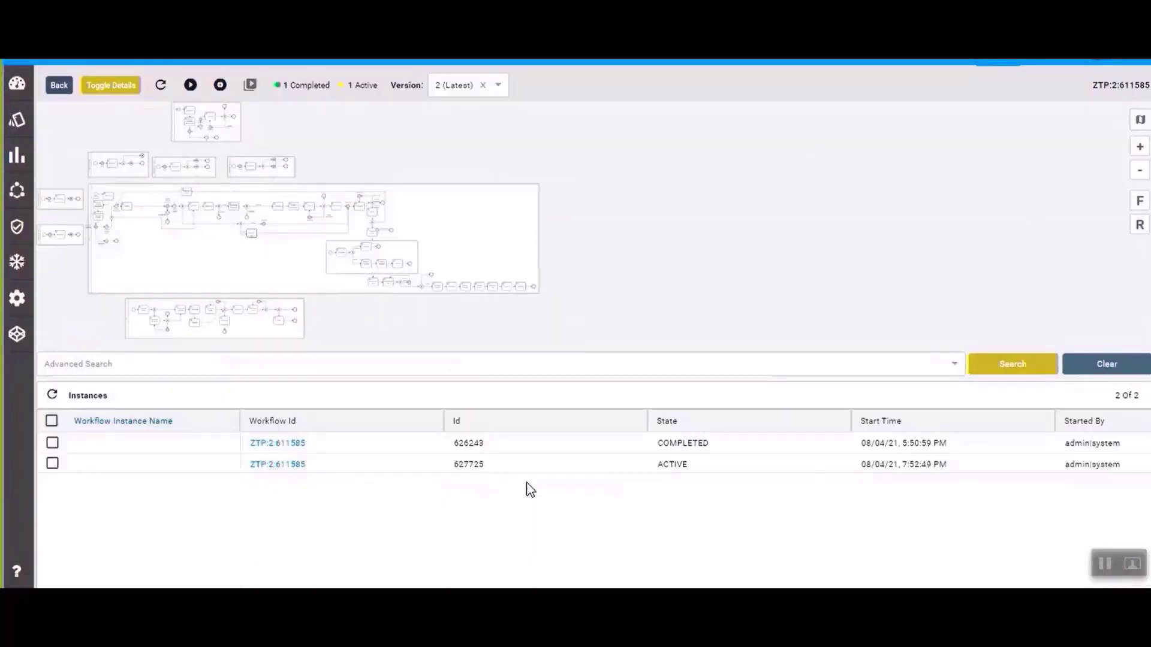
left_click(672, 466)
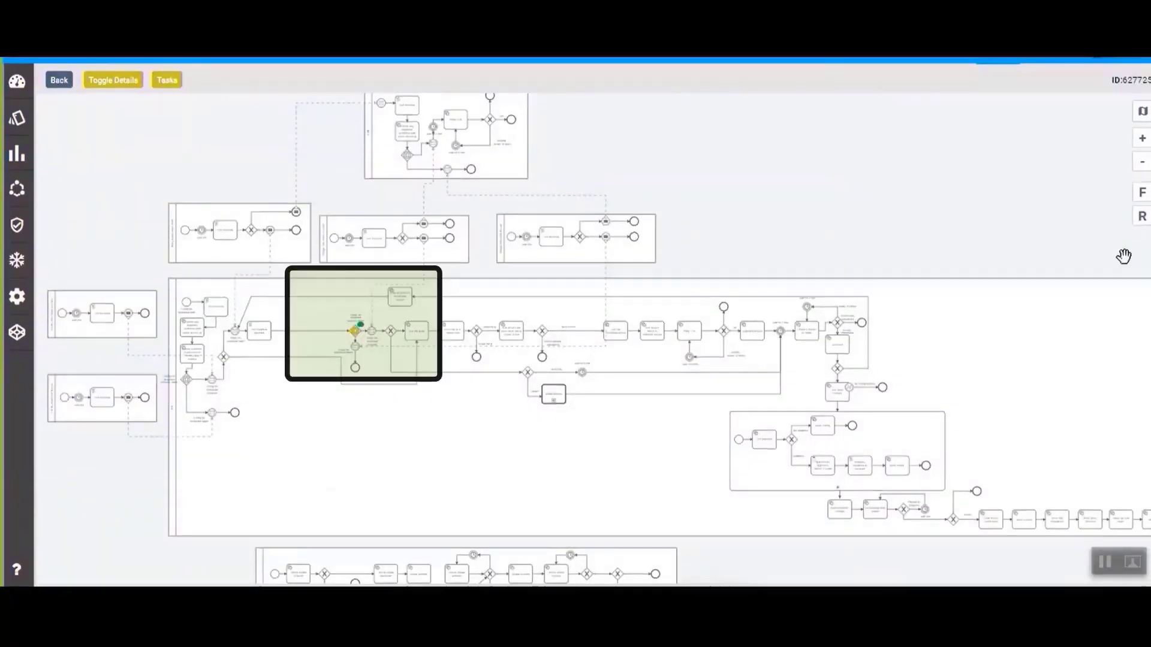
left_click(1142, 138)
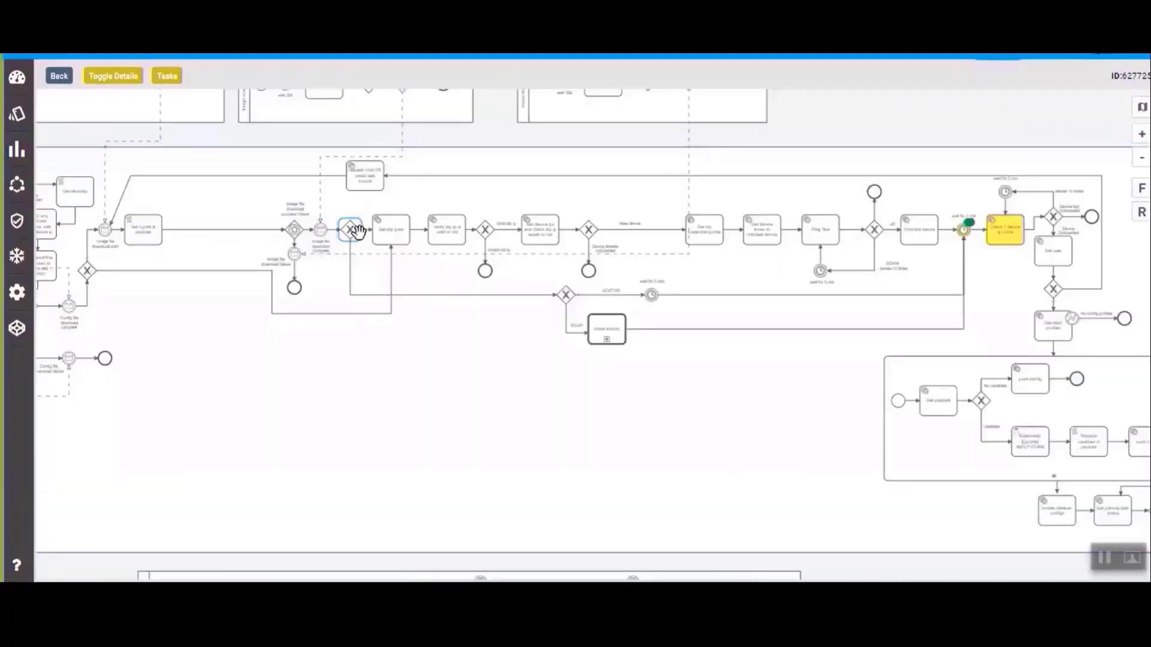
List instance 627725's tasks and check the Ping Test details and logs show the device up.
left_click(168, 79)
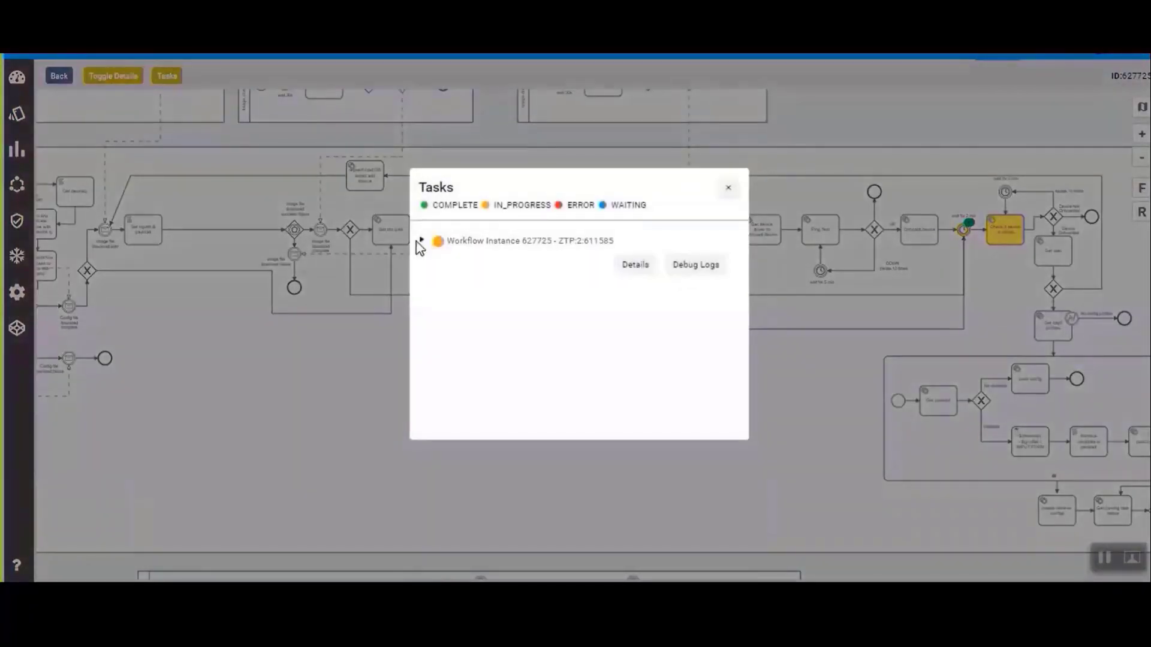
left_click(421, 241)
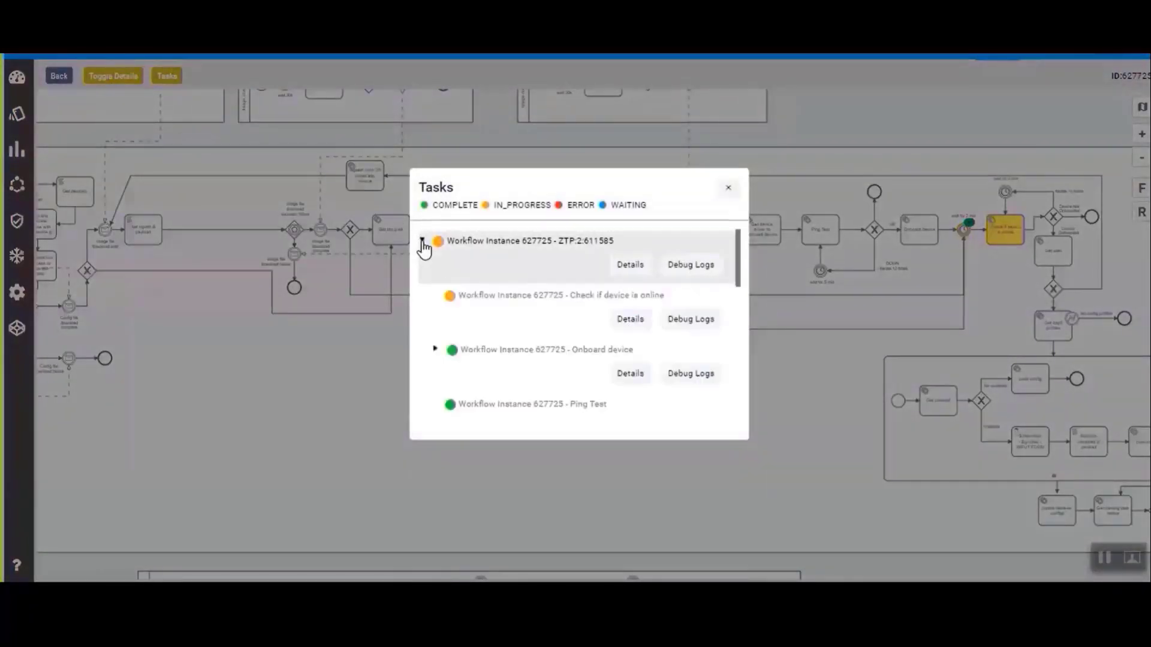
scroll(592, 361, "down", 1)
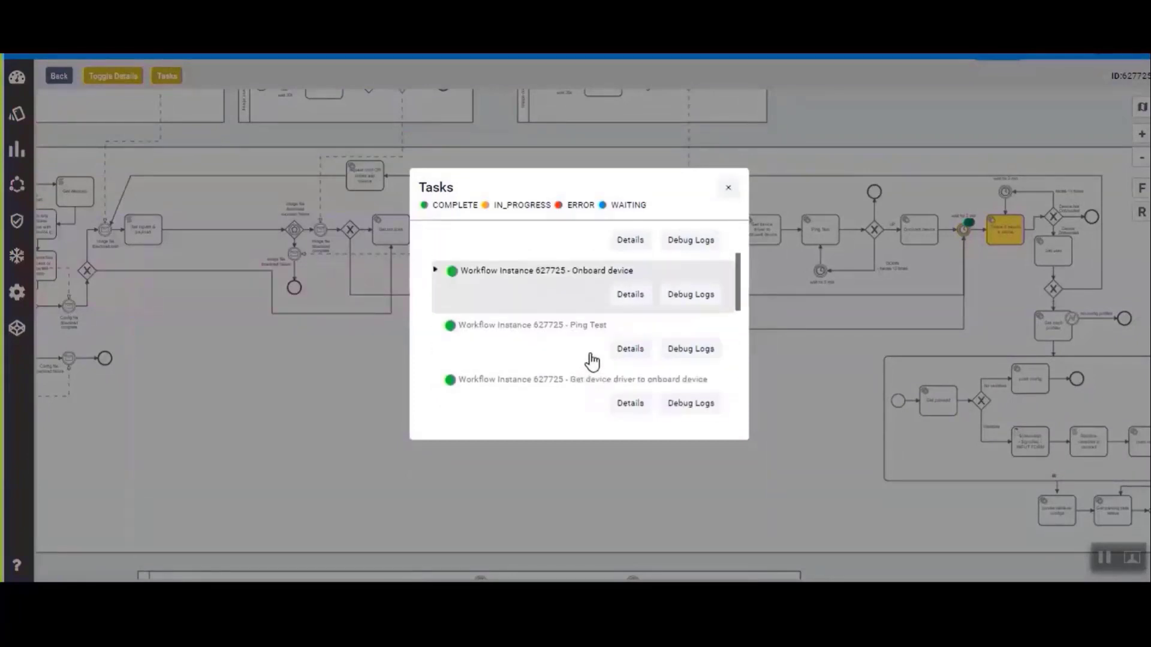
scroll(591, 361, "down", 3)
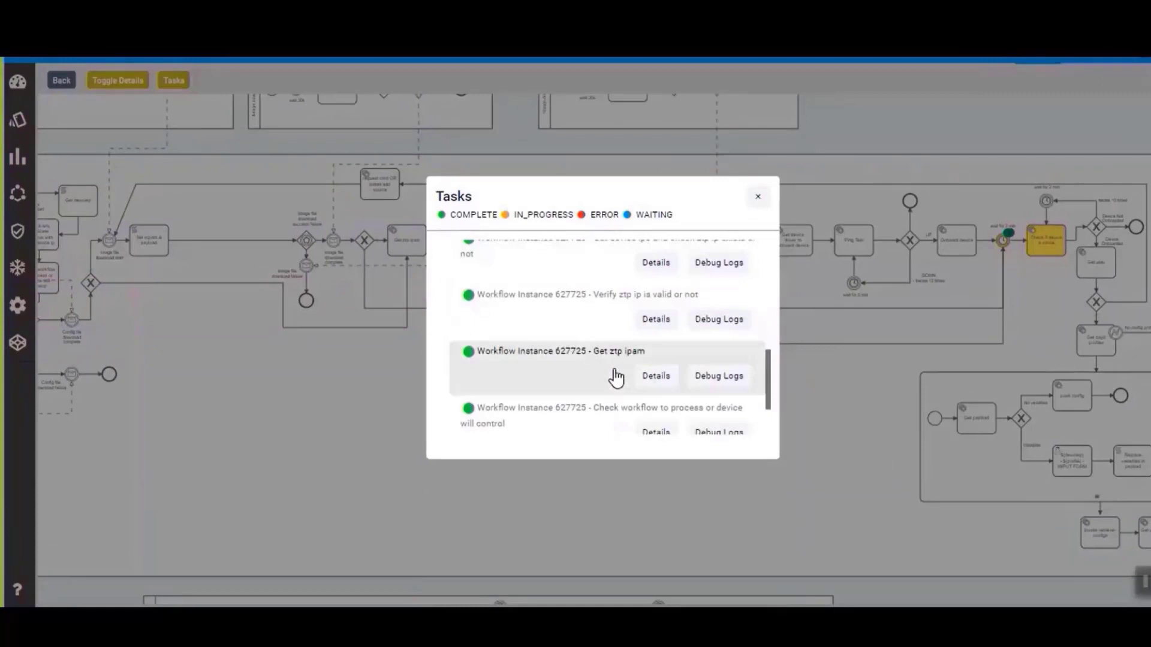
left_click(656, 373)
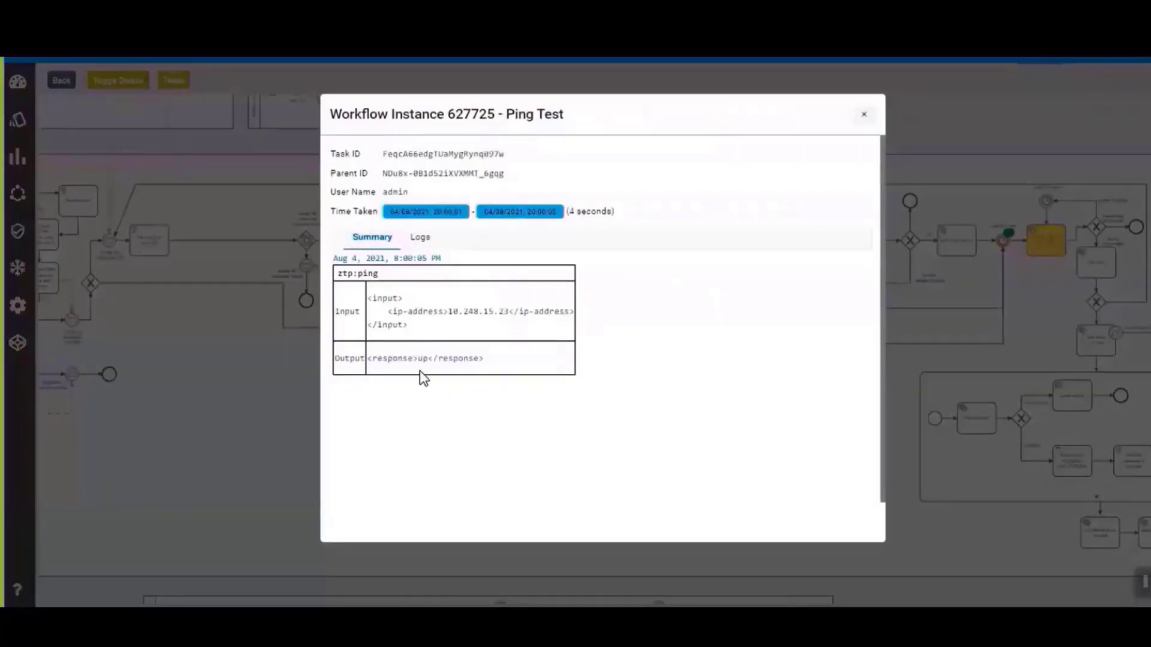
left_click(426, 244)
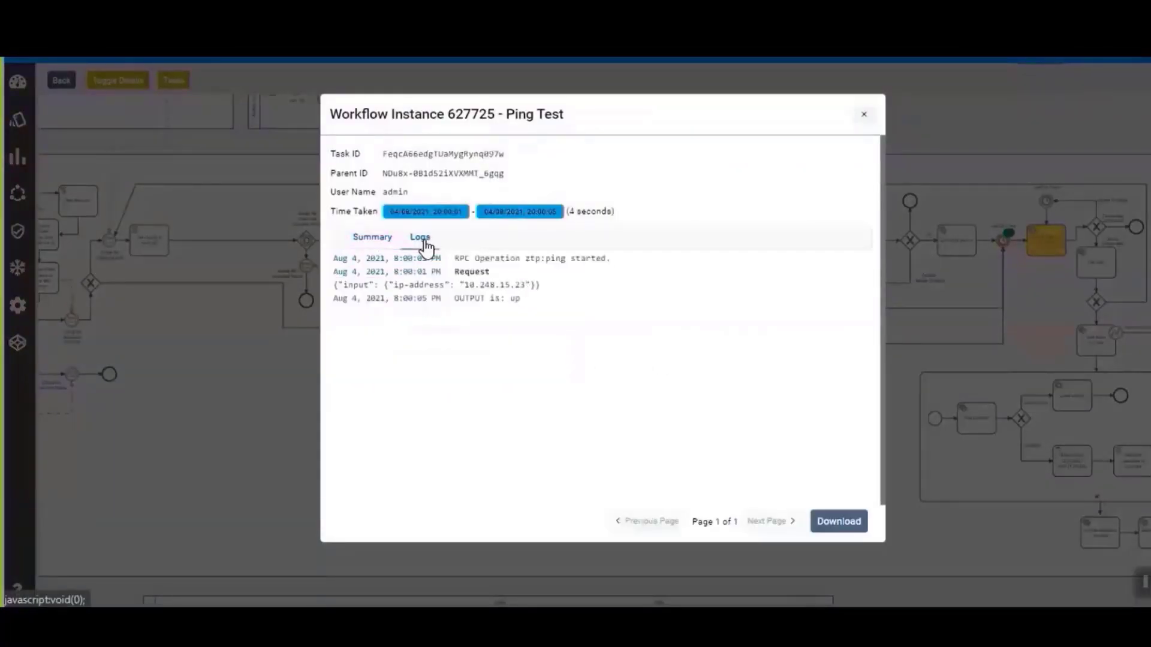
left_click(876, 117)
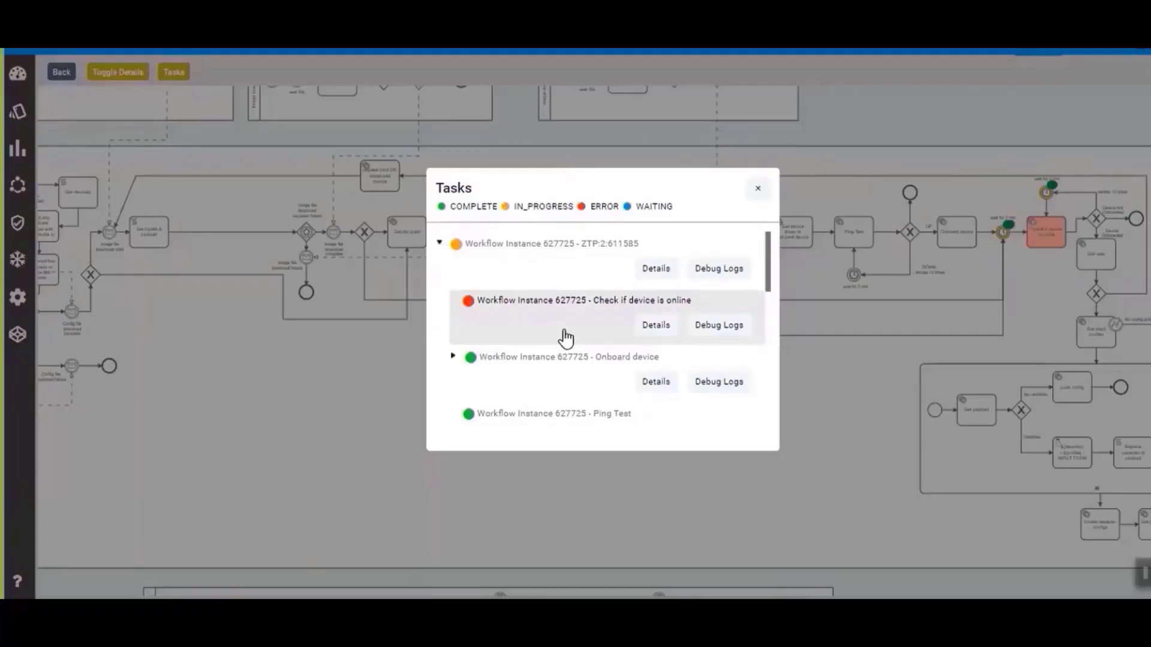
scroll(565, 339, "down", 2)
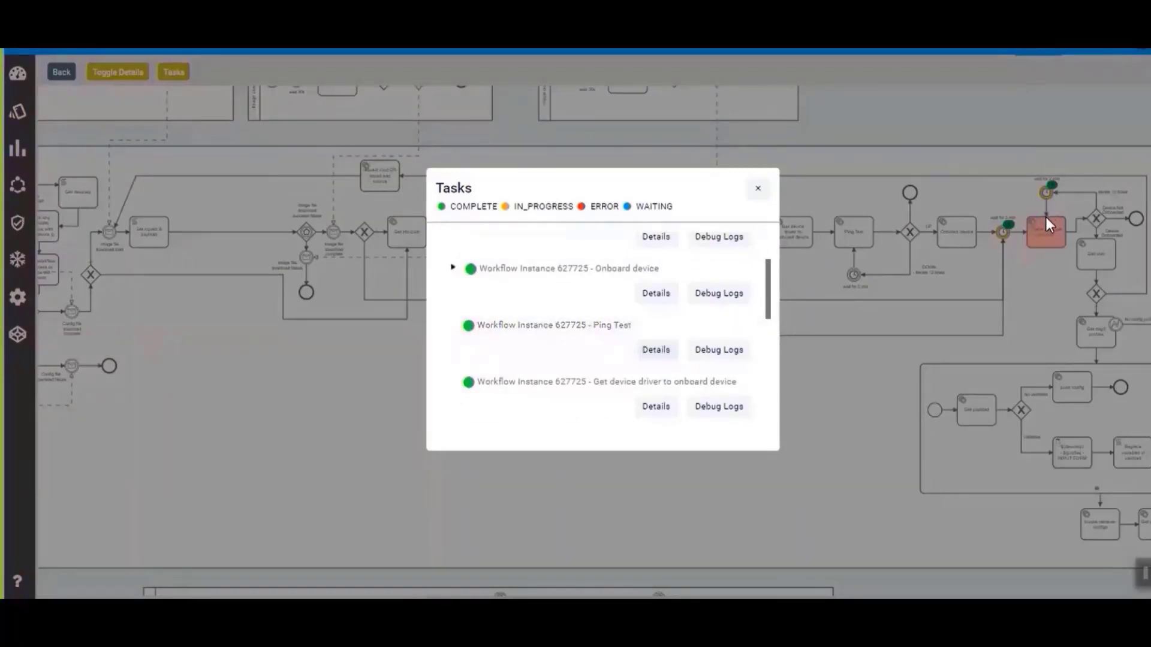
left_click(862, 237)
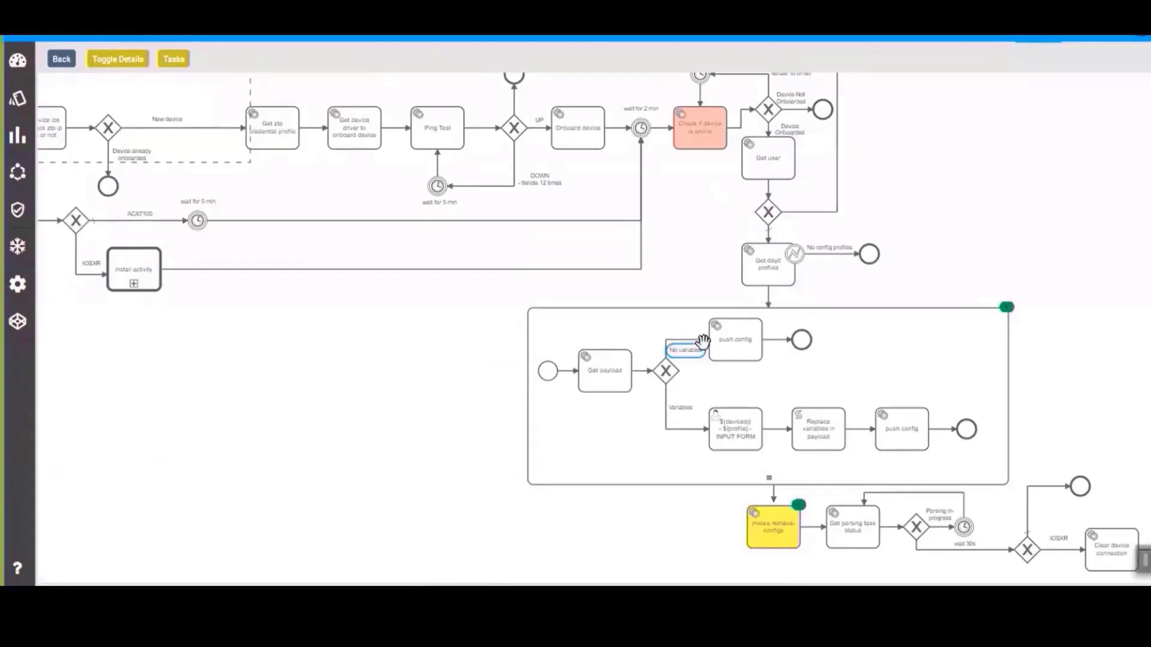
Check the push config task succeeded, then go back to the workflow instances list.
left_click(723, 341)
scroll(606, 301, "down", 2)
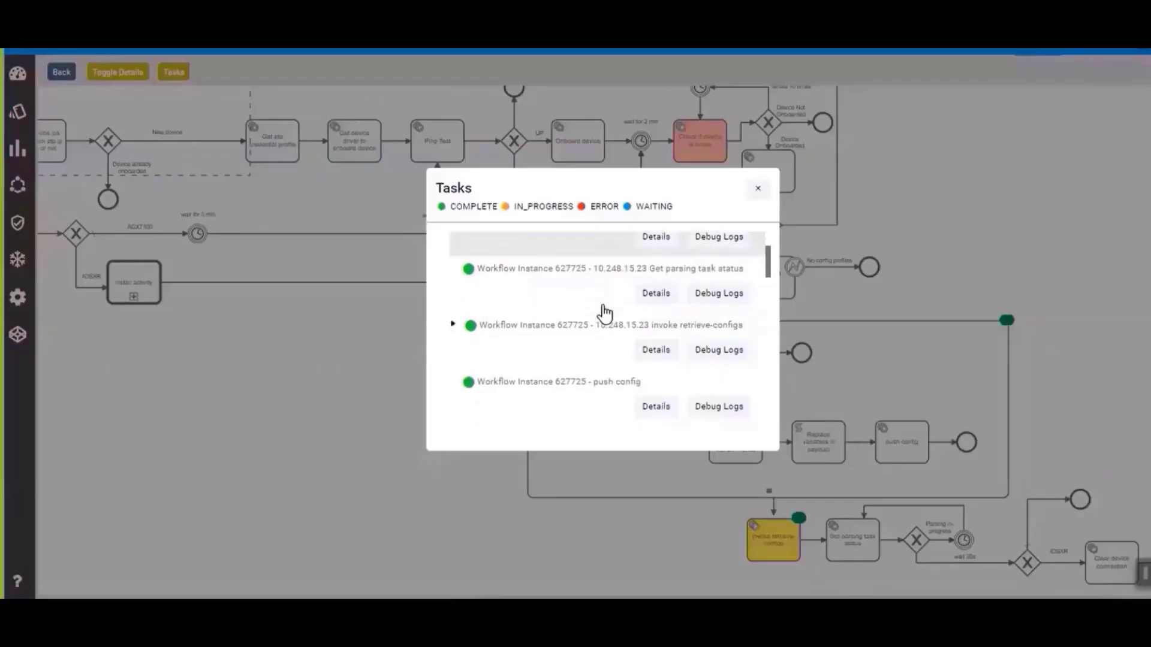
left_click(602, 300)
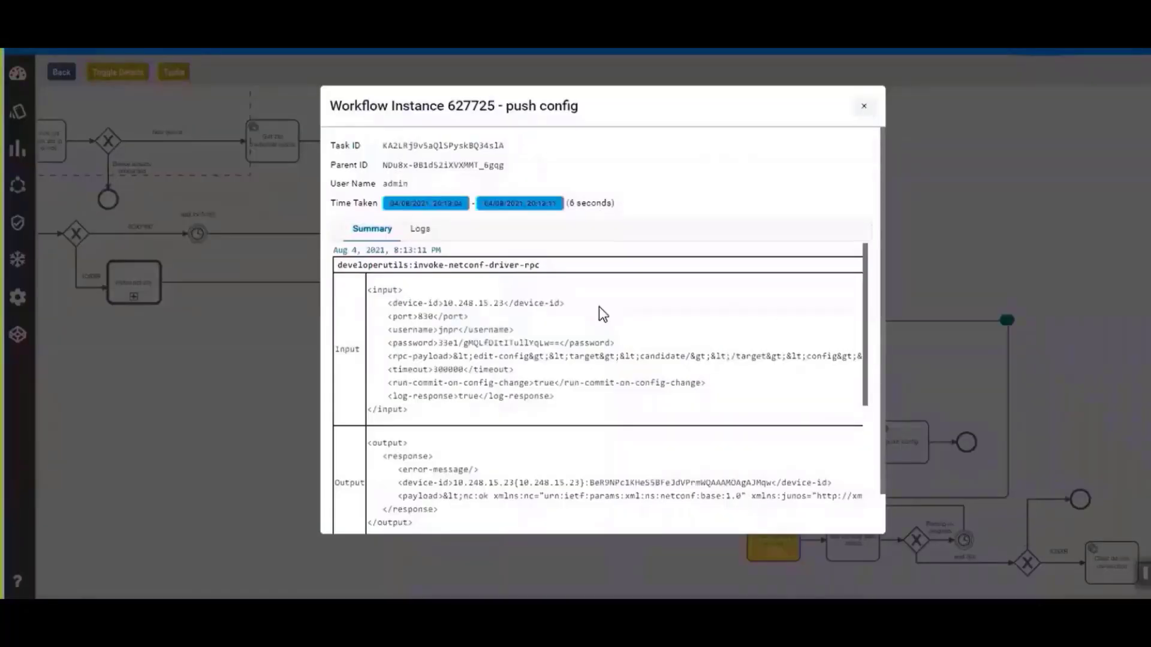
key("Escape")
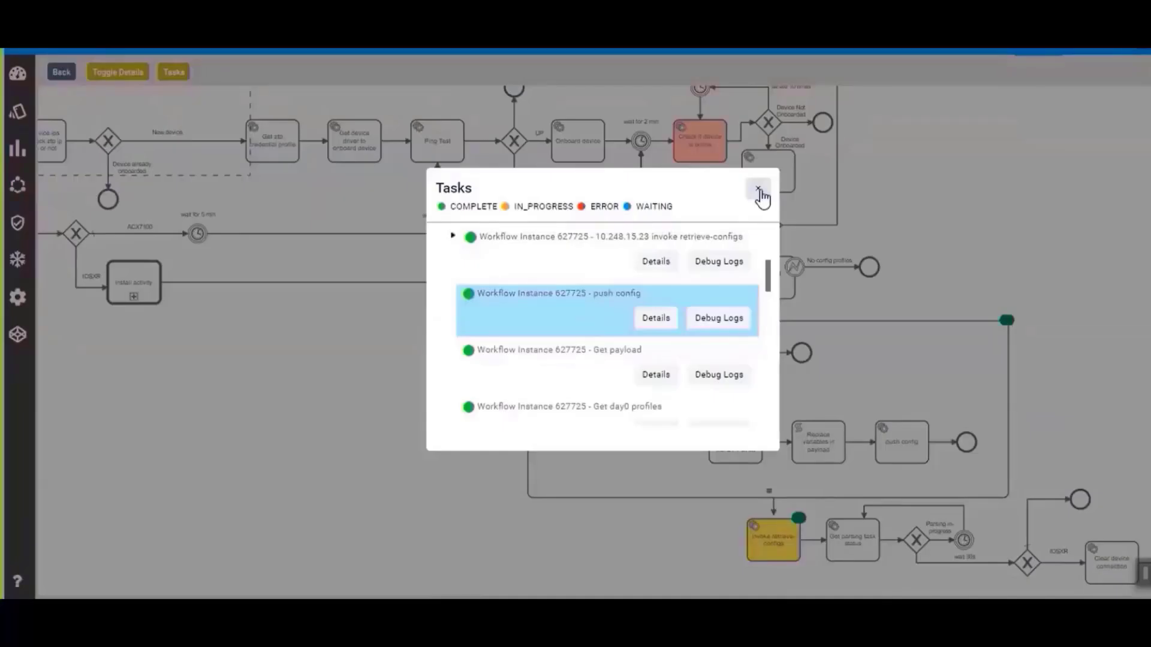
left_click(758, 190)
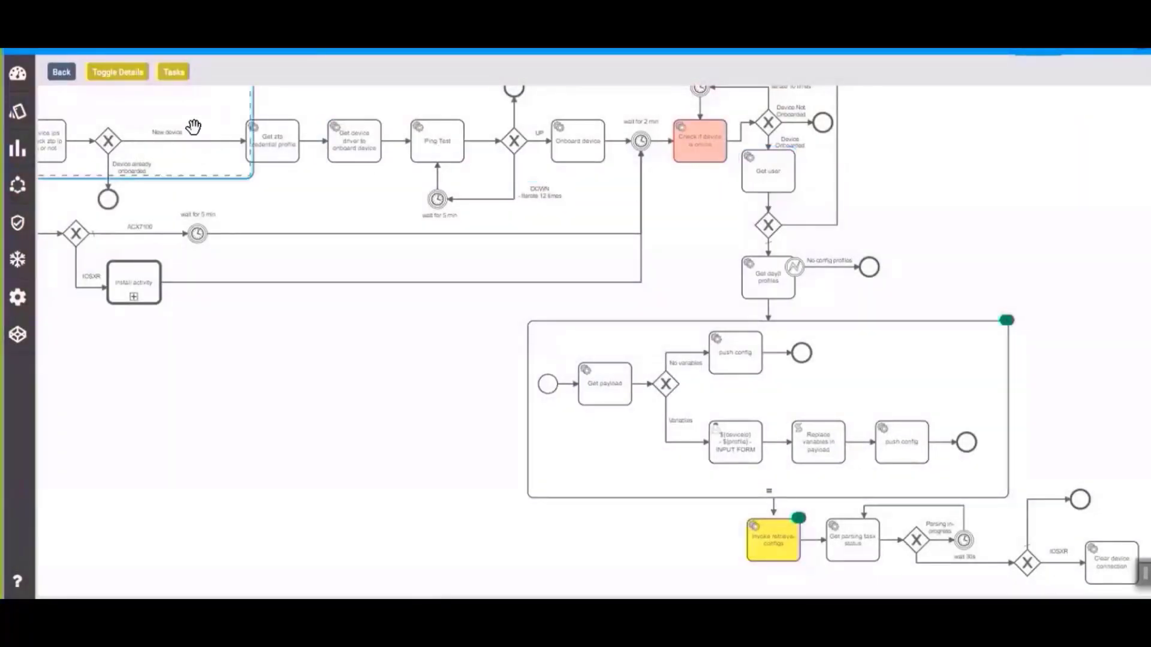
left_click(66, 74)
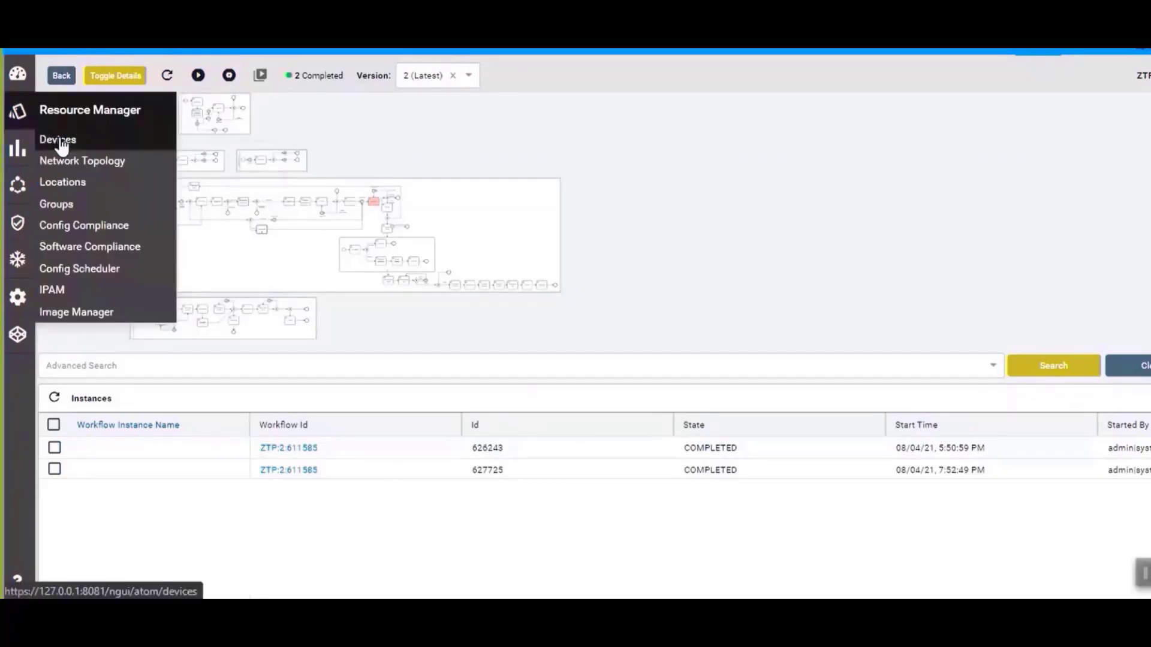
Show the inventory details of device 10.248.15.23, now an ACX710 with successful config parsing.
left_click(61, 142)
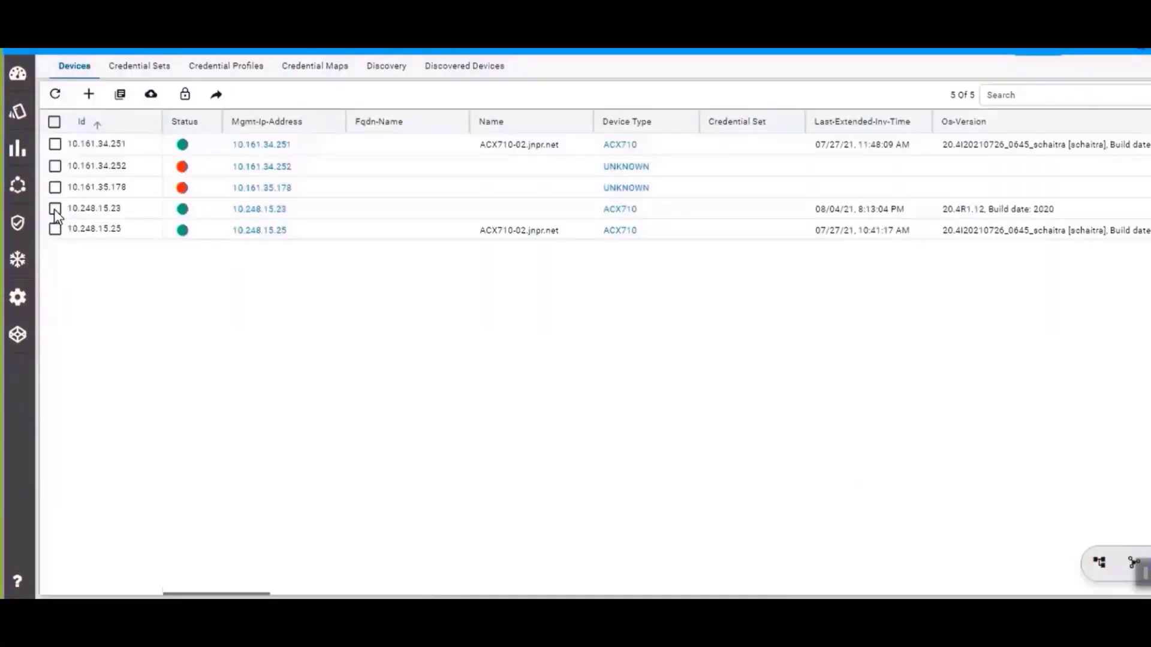
left_click(55, 209)
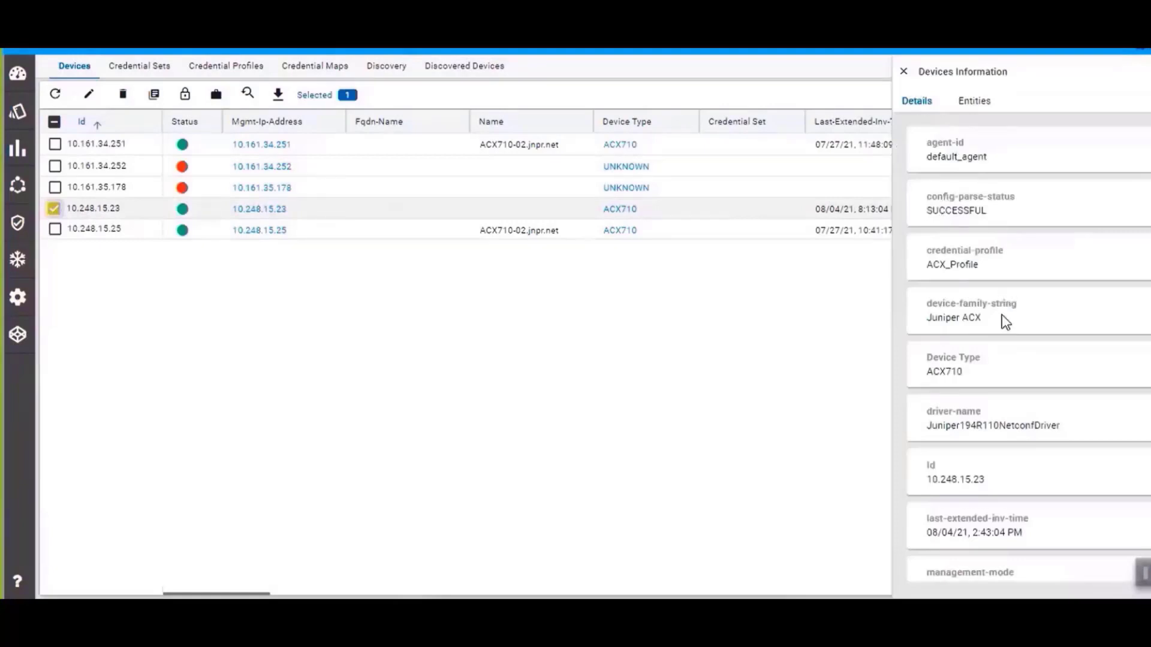
scroll(1001, 324, "down", 3)
scroll(1000, 335, "down", 2)
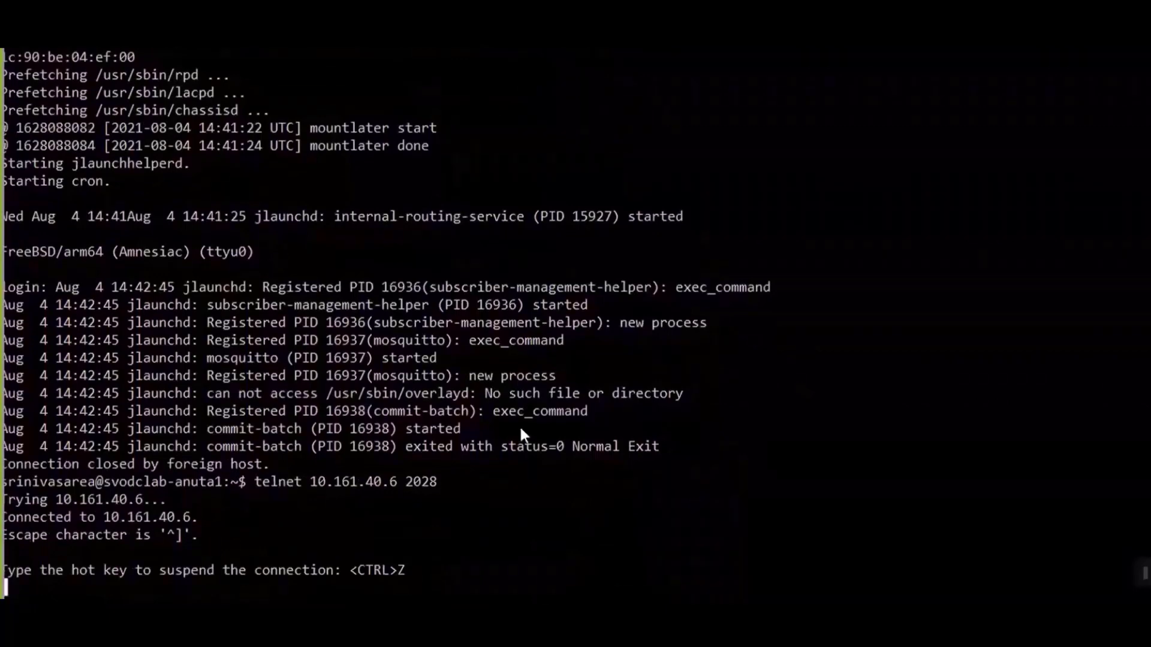
Log into the router console as root and enter the Junos CLI.
key("Return")
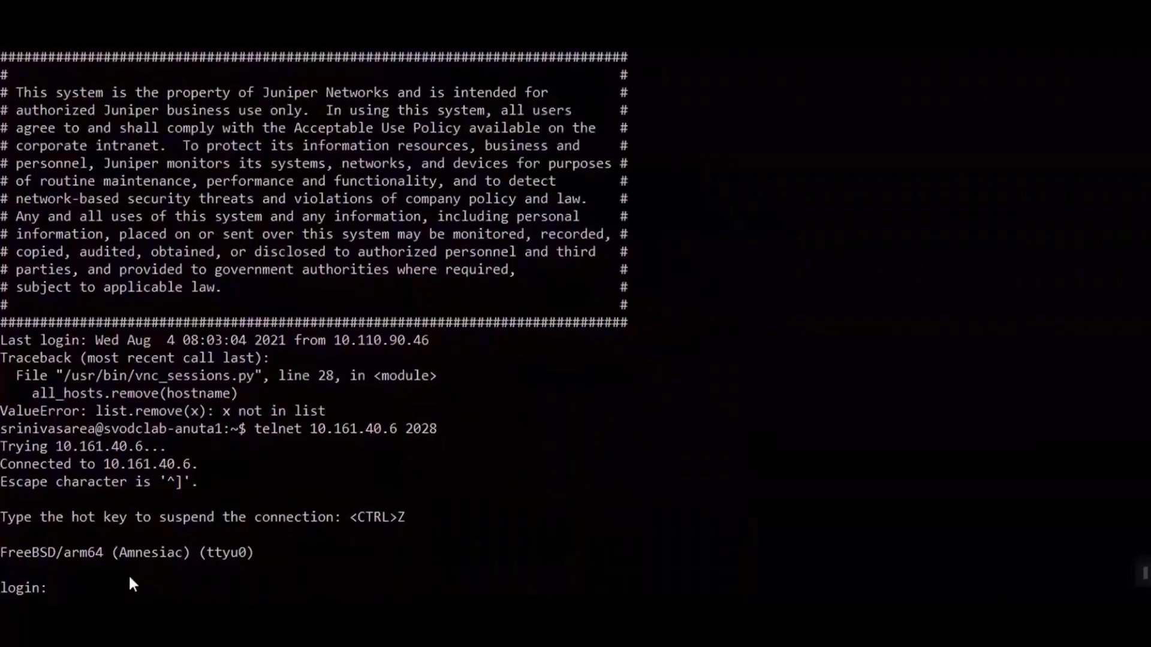
type("root")
key("Return")
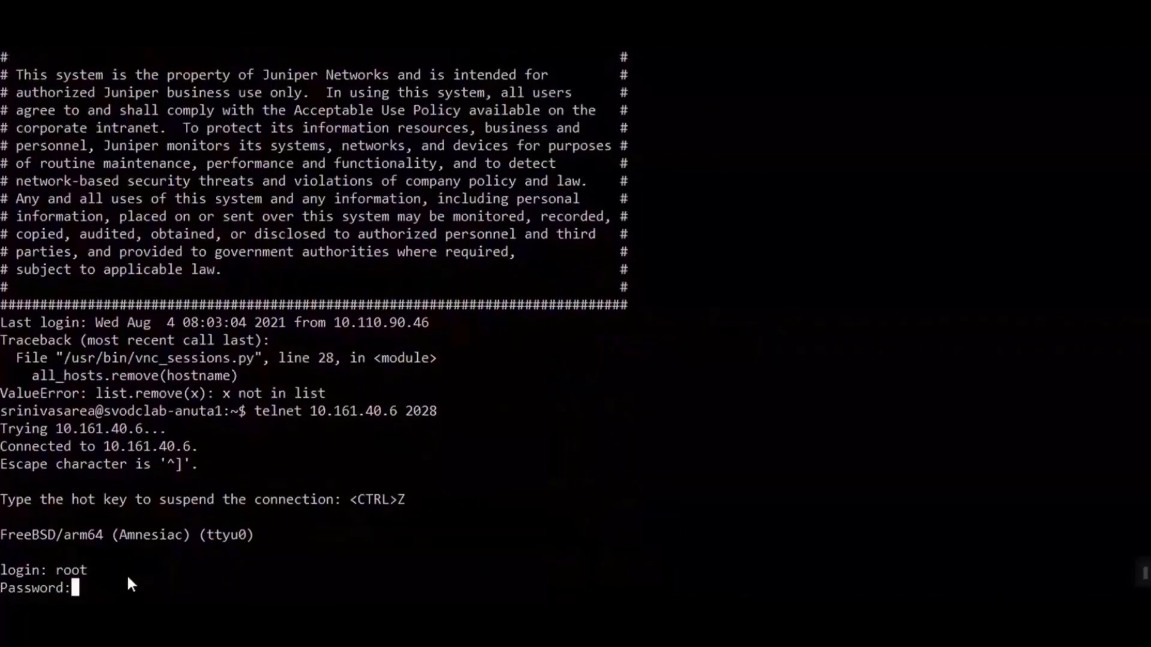
key("Return")
type("cli")
key("Return")
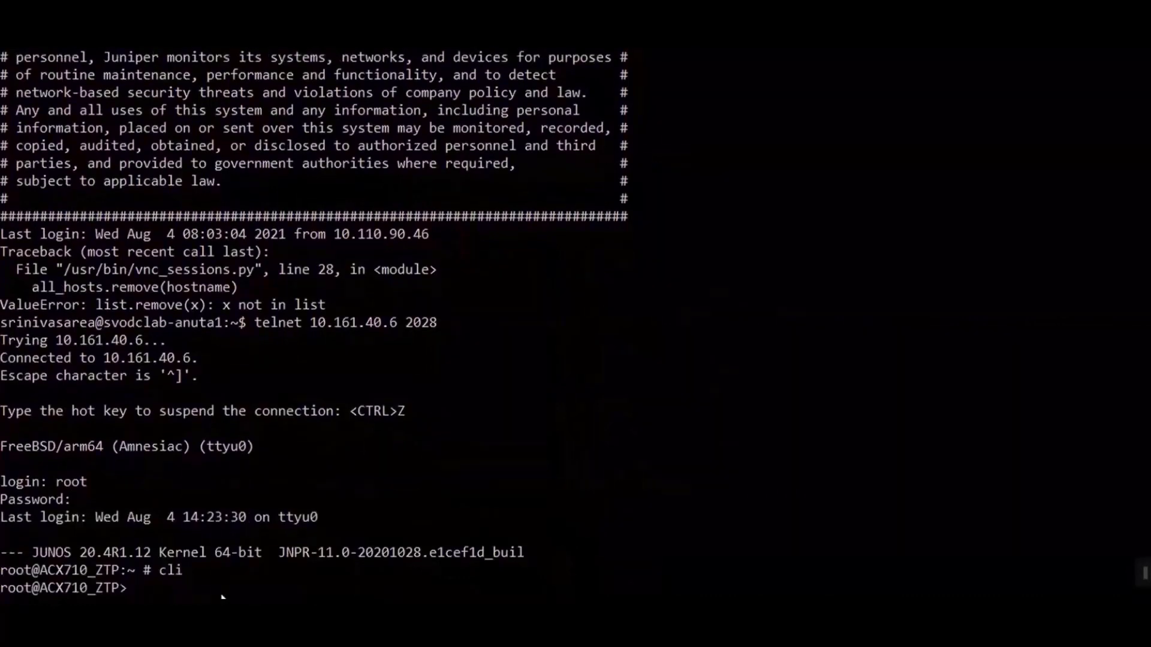
Run show version and page through it, confirming hostname ACX710_ZTP.
type("show version")
key("Return")
key("space")
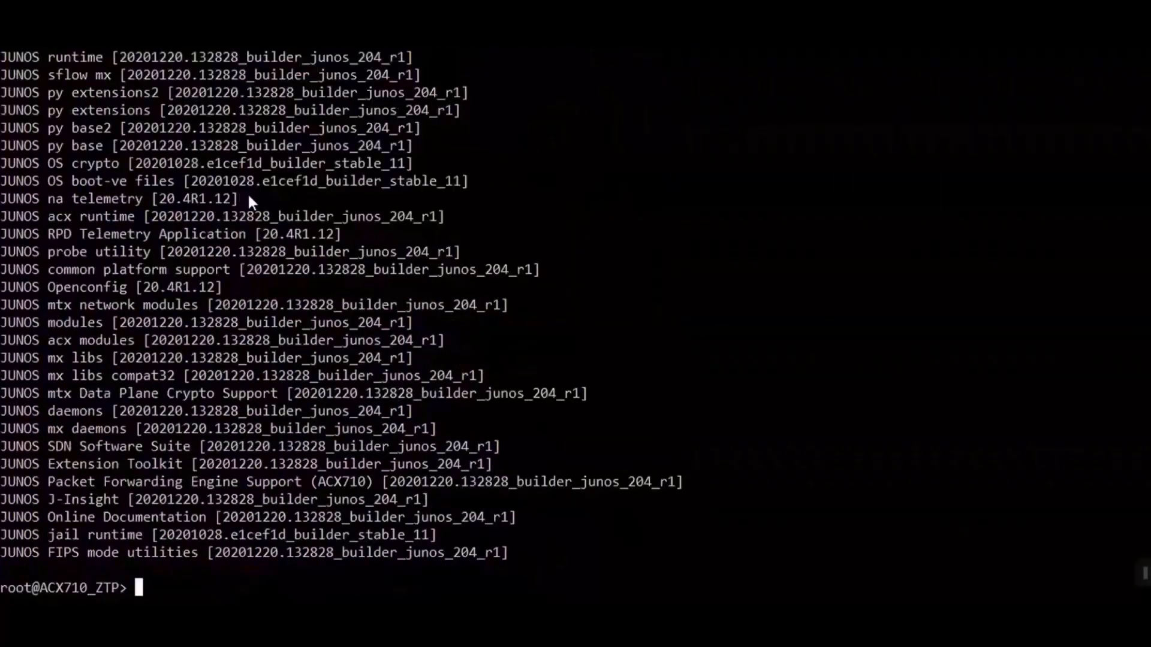